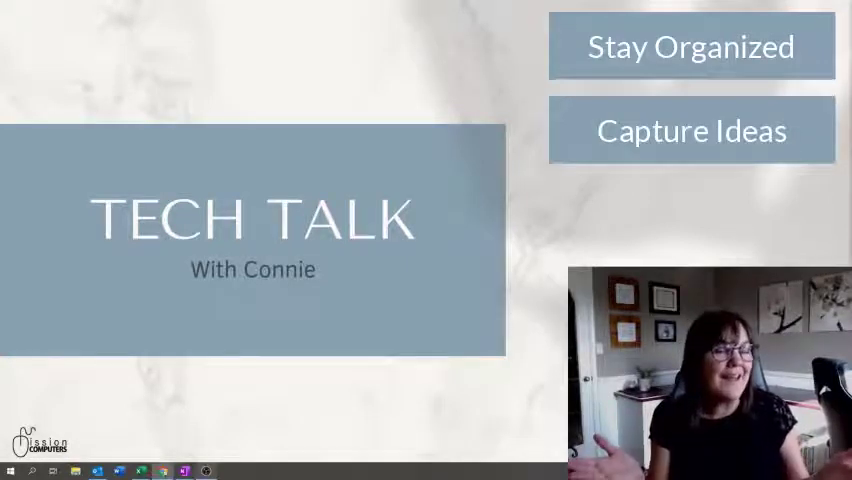
Advance the intro slides past the talking points to bring in the OneNote! captions.
{"action": "key", "text": "Right"}
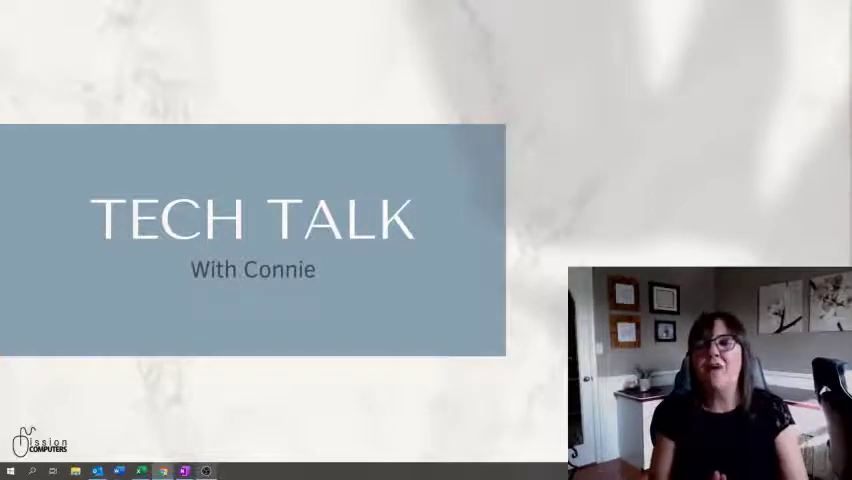
{"action": "key", "text": "Right"}
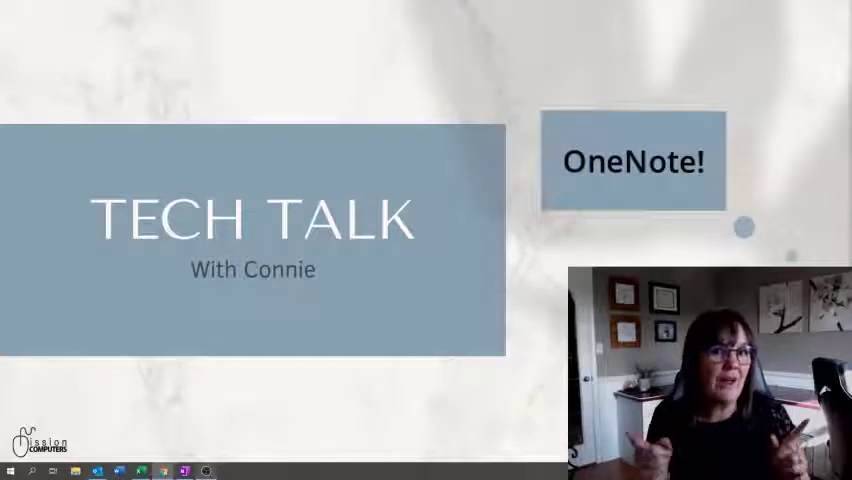
{"action": "key", "text": "Right"}
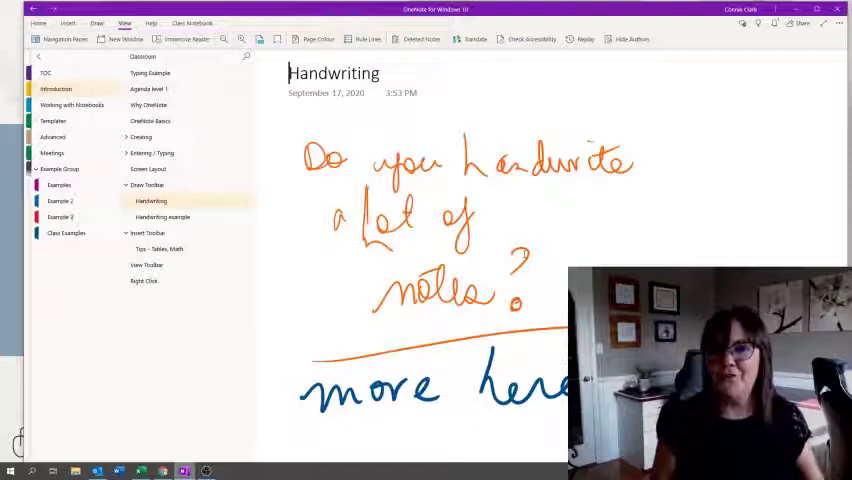
Open the 'Handwriting example' page from the page list.
{"action": "left_click", "coordinate": [193, 219]}
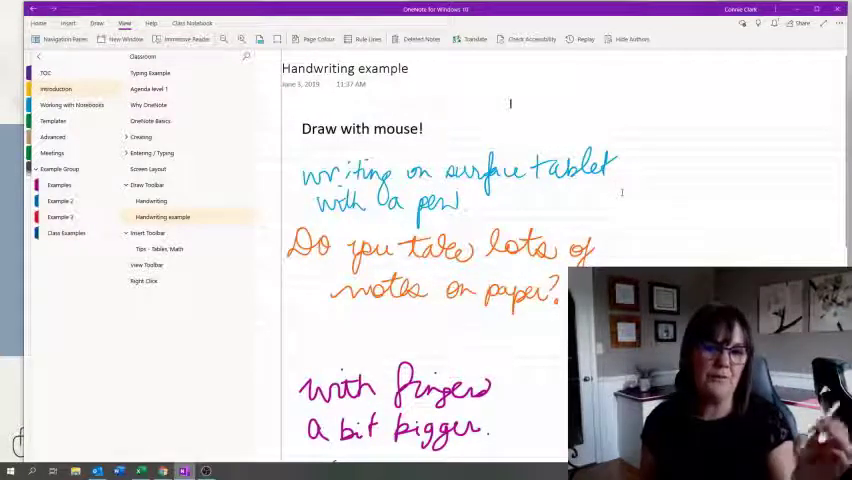
{"action": "scroll", "coordinate": [318, 229], "scroll_direction": "down", "scroll_amount": 3}
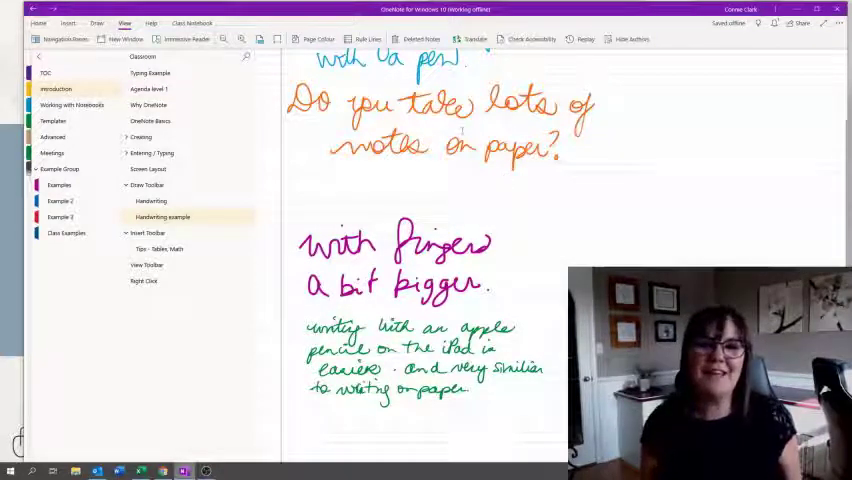
Go back to the Handwriting page and bring up the Draw pens and ink tools.
{"action": "left_click", "coordinate": [167, 203]}
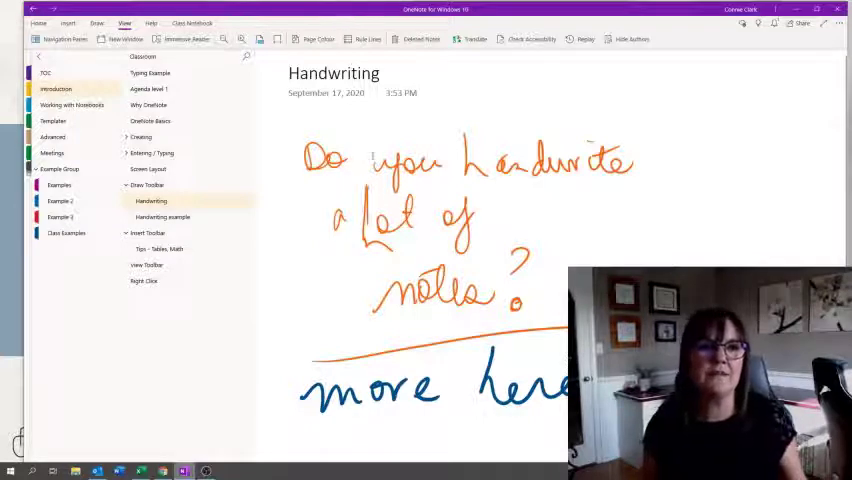
{"action": "left_click", "coordinate": [97, 23]}
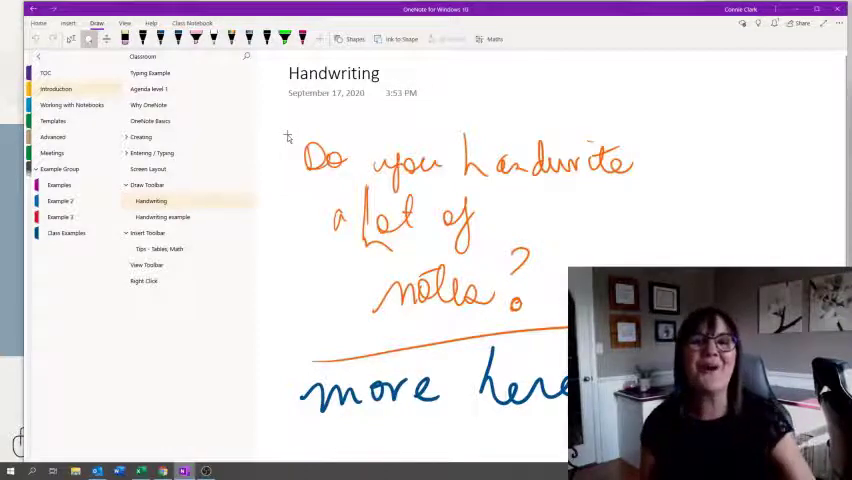
Lasso the orange handwritten question and drag the block up and to the left.
{"action": "left_click_drag", "start_coordinate": [284, 137], "coordinate": [718, 275]}
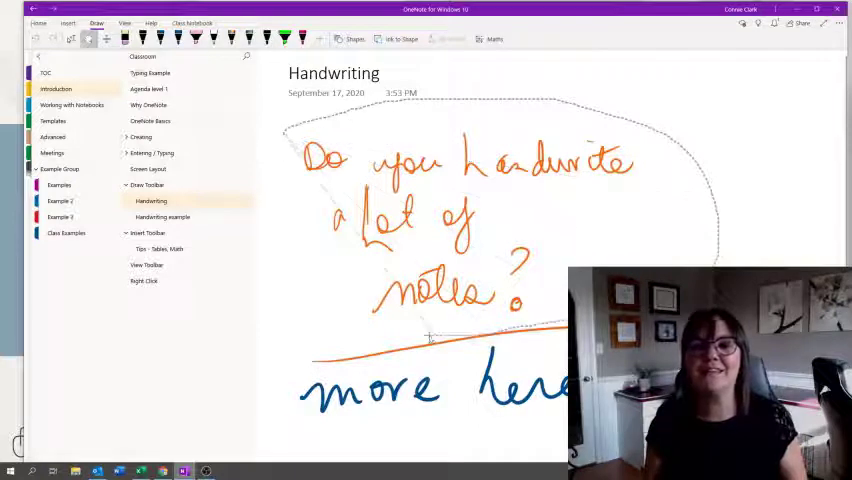
{"action": "left_click_drag", "start_coordinate": [430, 338], "coordinate": [278, 237]}
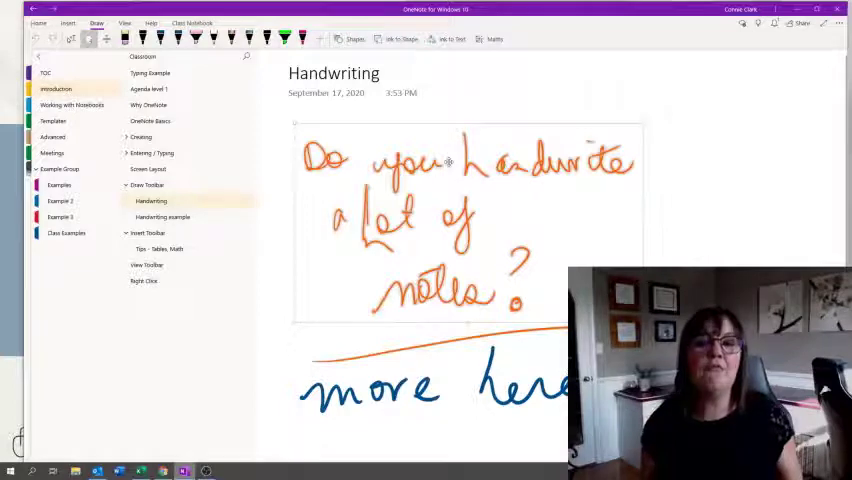
{"action": "mouse_move", "coordinate": [447, 156]}
{"action": "left_mouse_down"}
{"action": "mouse_move", "coordinate": [567, 143]}
{"action": "mouse_move", "coordinate": [490, 195]}
{"action": "left_mouse_up"}
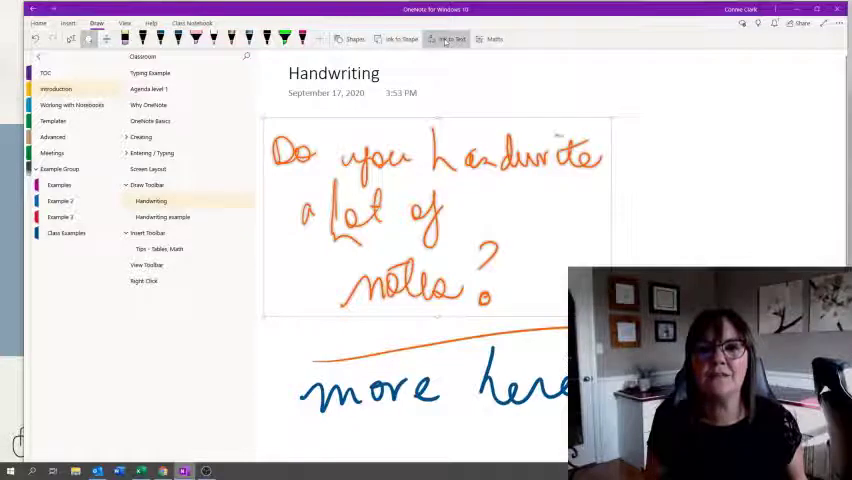
Convert the orange ink to text, fix 'hot' and a stray comma, then reopen Handwriting example.
{"action": "left_click", "coordinate": [448, 40]}
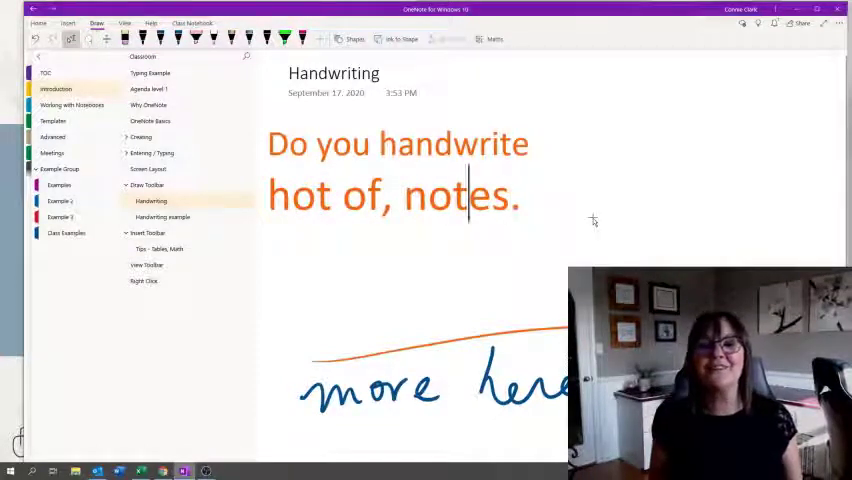
{"action": "key", "text": "Left"}
{"action": "key", "text": "Left"}
{"action": "key", "text": "Left"}
{"action": "key", "text": "Left"}
{"action": "key", "text": "Left"}
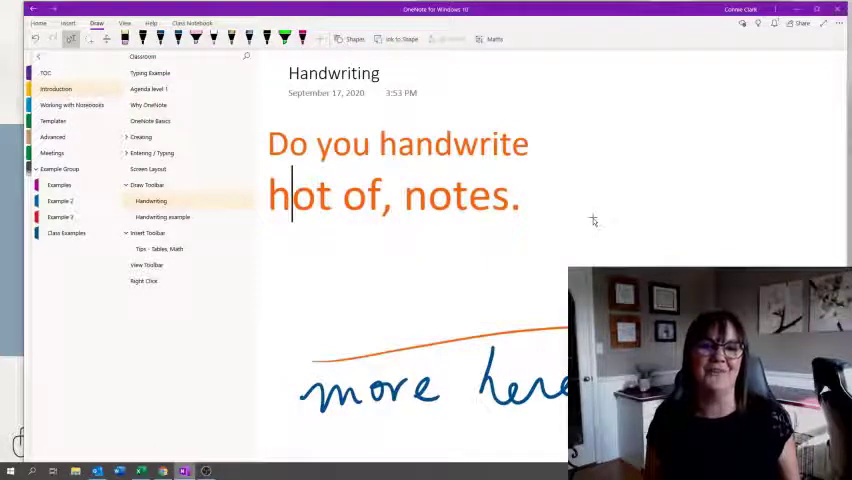
{"action": "key", "text": "BackSpace"}
{"action": "type", "text": "l"}
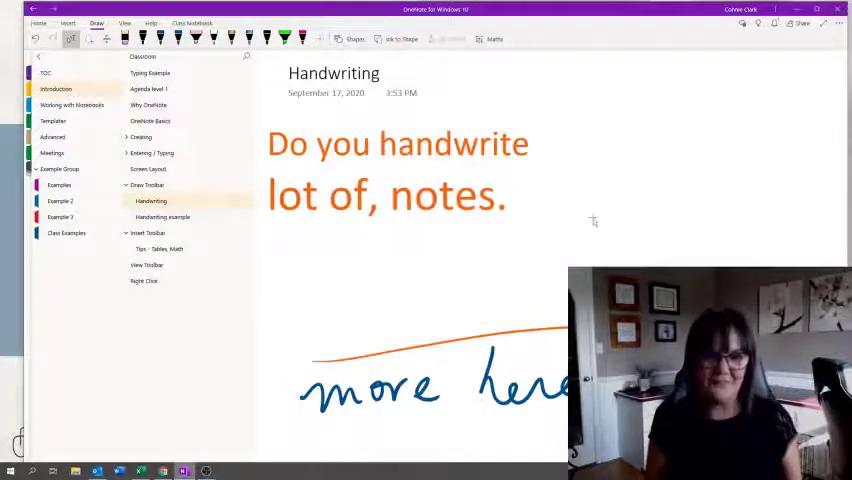
{"action": "key", "text": "Right"}
{"action": "key", "text": "Right"}
{"action": "type", "text": "s"}
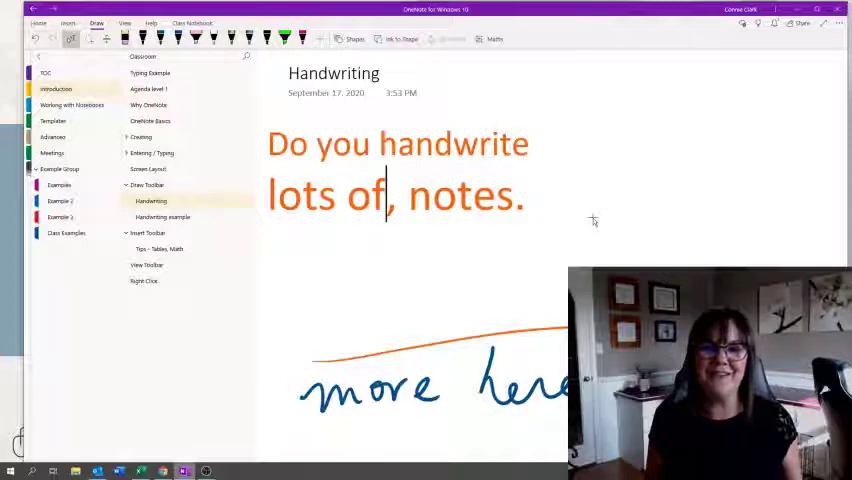
{"action": "key", "text": "Delete"}
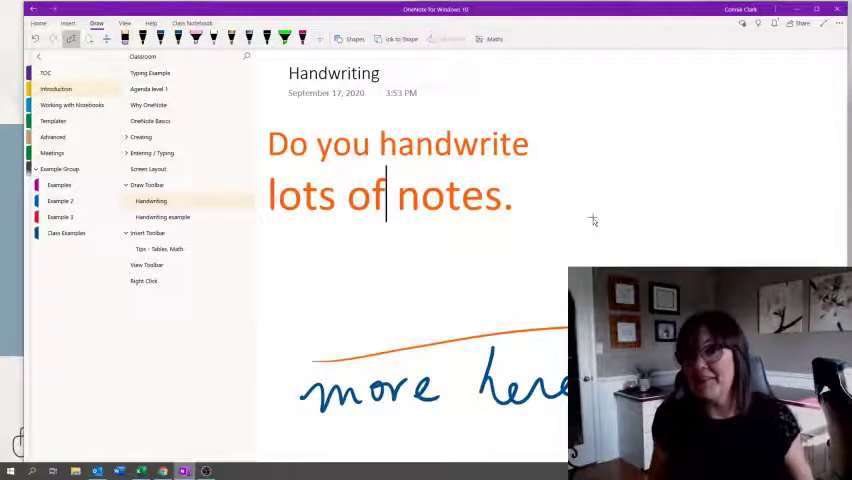
{"action": "scroll", "coordinate": [549, 222], "scroll_direction": "down", "scroll_amount": 2}
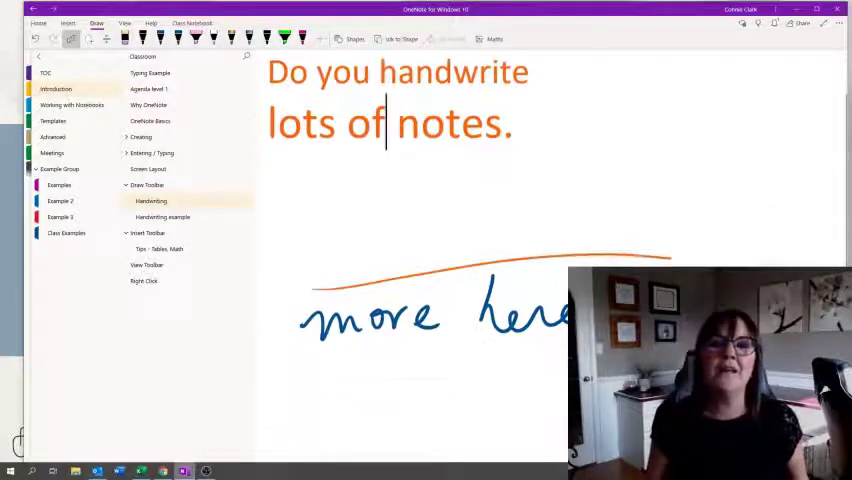
{"action": "left_click", "coordinate": [186, 218]}
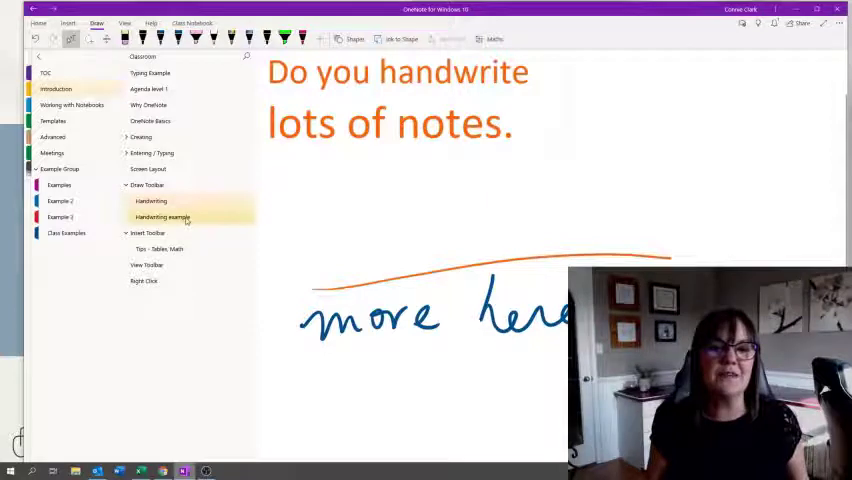
{"action": "scroll", "coordinate": [510, 100], "scroll_direction": "up", "scroll_amount": 4}
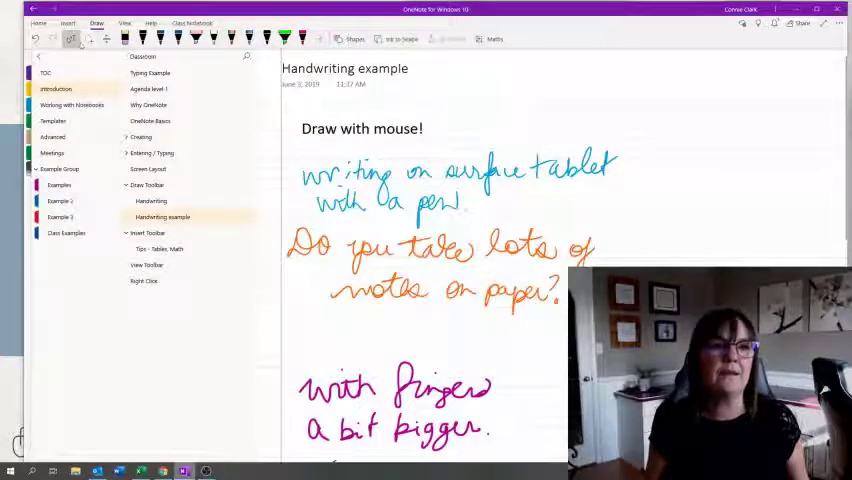
Move the blue ink beside 'Draw with mouse!' and convert it to 'writing on surface tablet with a pen.'.
{"action": "left_click_drag", "start_coordinate": [289, 145], "coordinate": [660, 183]}
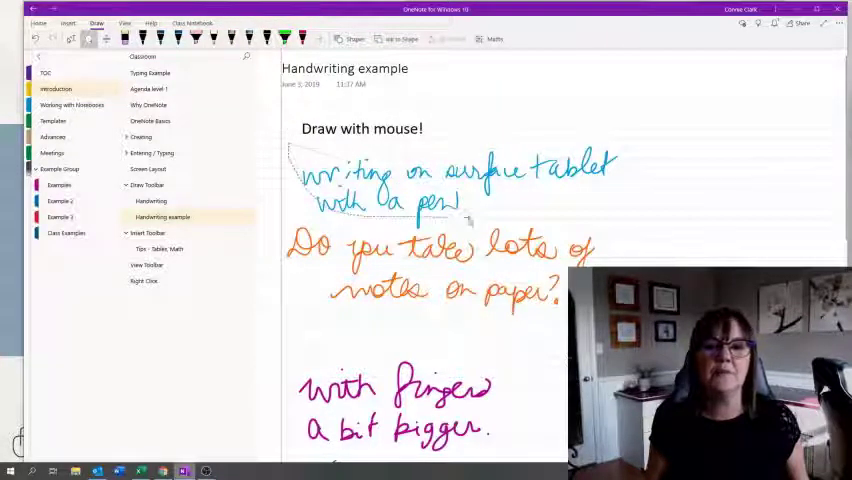
{"action": "left_click_drag", "start_coordinate": [658, 152], "coordinate": [658, 151]}
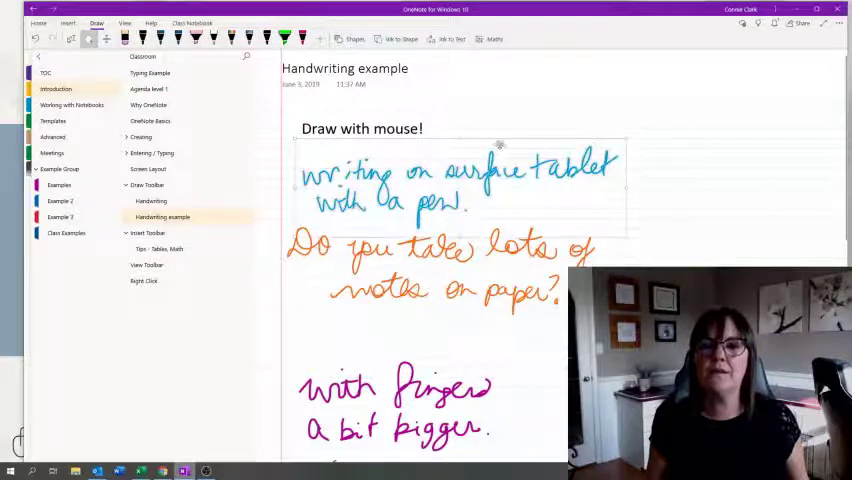
{"action": "left_click_drag", "start_coordinate": [509, 143], "coordinate": [660, 105]}
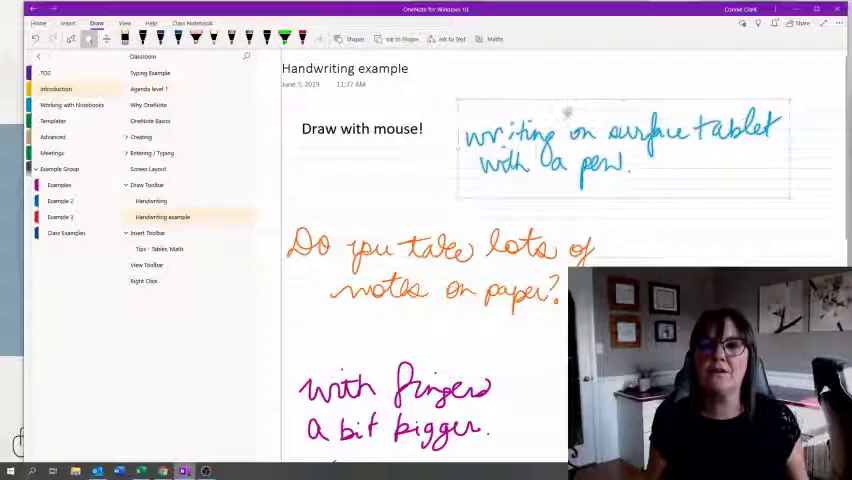
{"action": "left_click", "coordinate": [452, 39]}
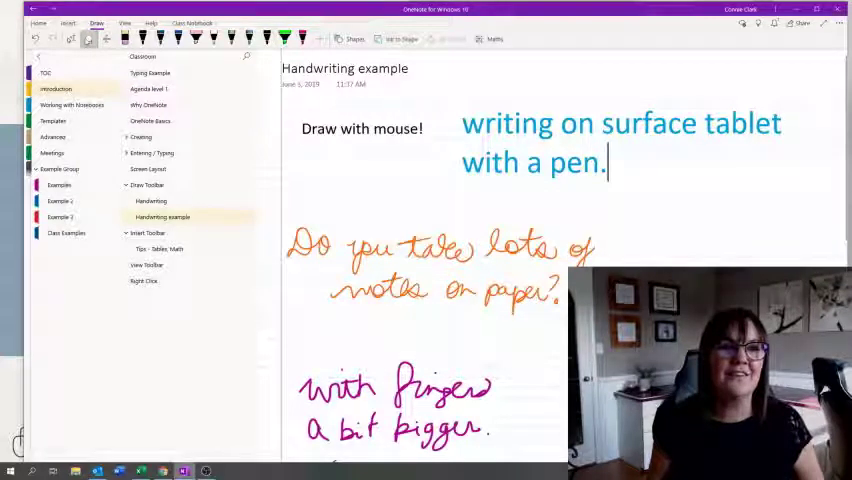
Lasso-select the orange handwritten question and shift it right, below the blue sentence.
{"action": "left_click", "coordinate": [71, 38]}
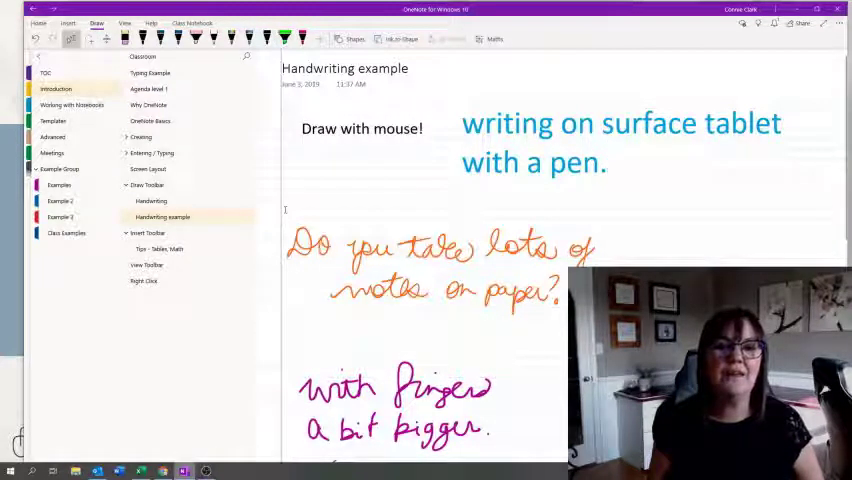
{"action": "left_click_drag", "start_coordinate": [285, 209], "coordinate": [549, 316]}
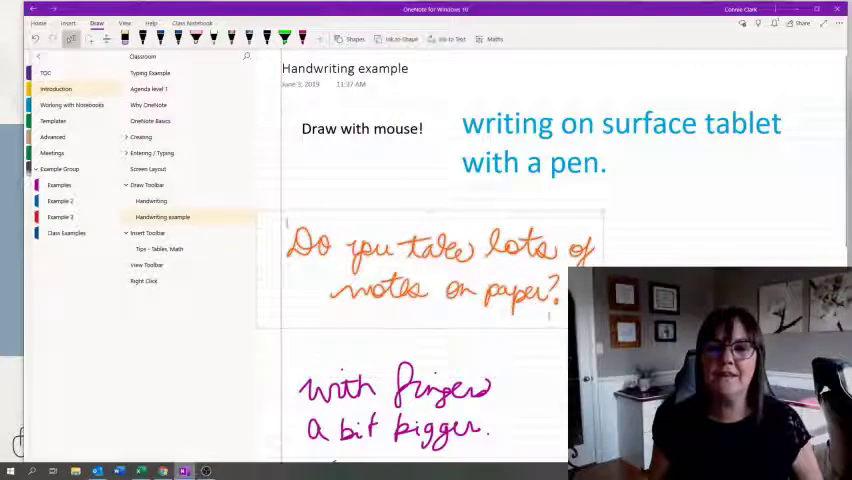
{"action": "left_click_drag", "start_coordinate": [470, 224], "coordinate": [537, 213]}
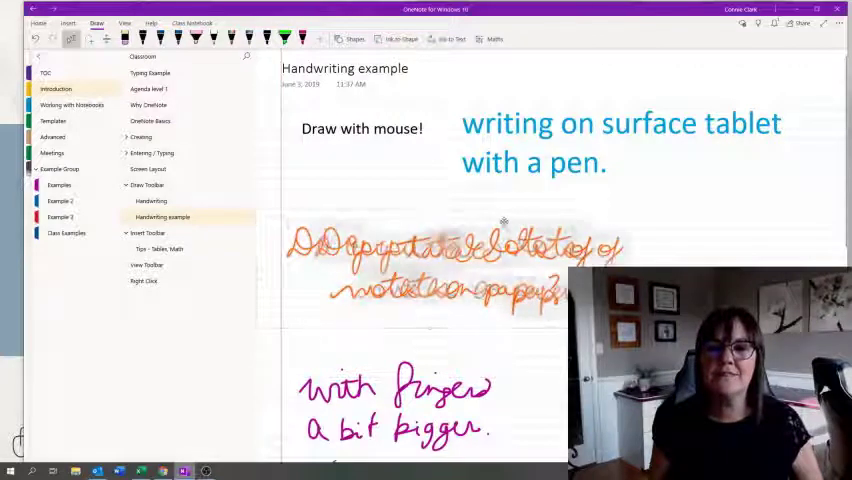
Convert the orange ink to text and start correcting the misrecognised word 'yen'.
{"action": "left_click", "coordinate": [445, 39]}
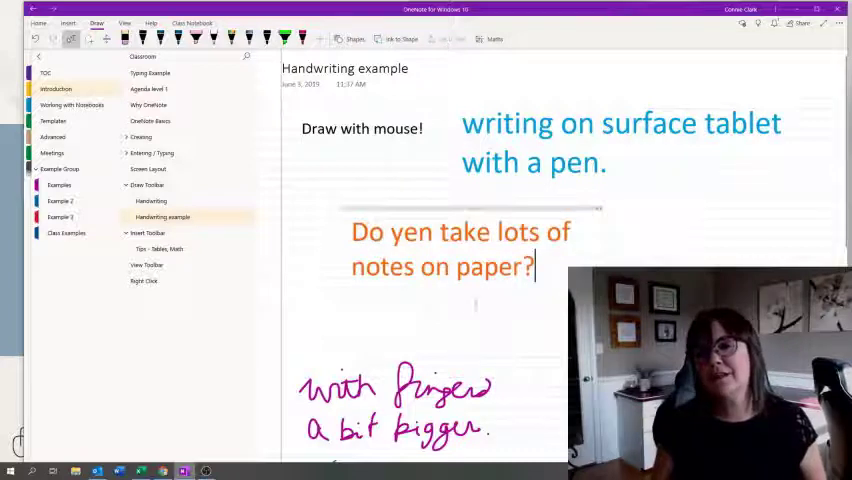
{"action": "left_click", "coordinate": [404, 231]}
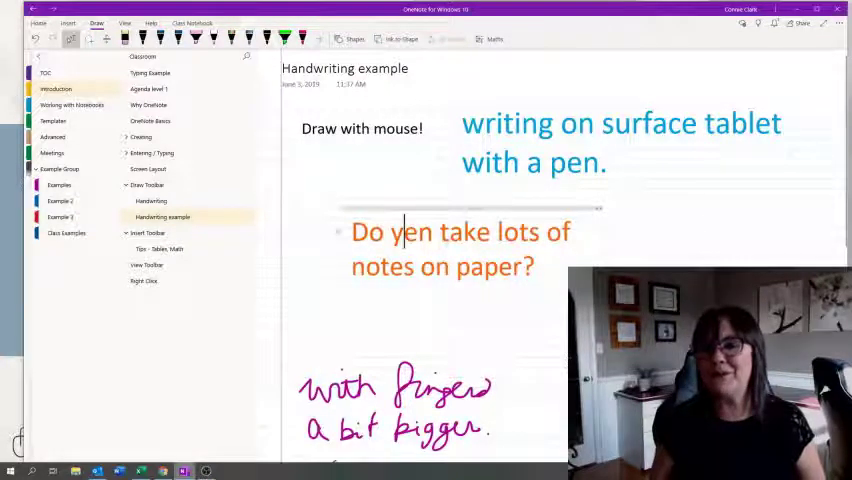
{"action": "key", "text": "Delete"}
{"action": "key", "text": "Delete"}
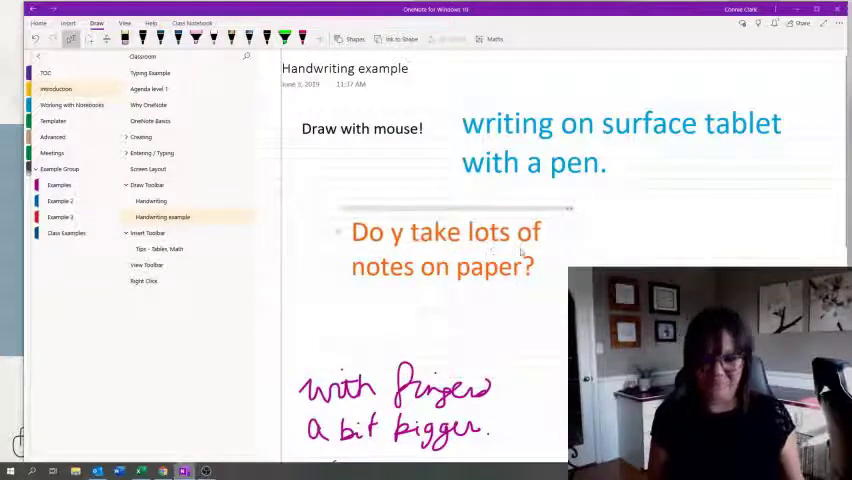
{"action": "type", "text": "ou"}
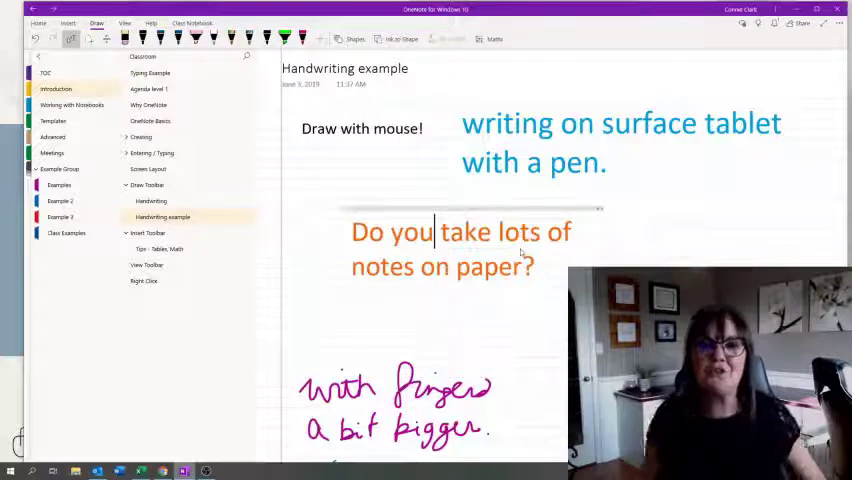
Leave text editing by switching back to a Draw tool.
{"action": "left_click", "coordinate": [91, 39]}
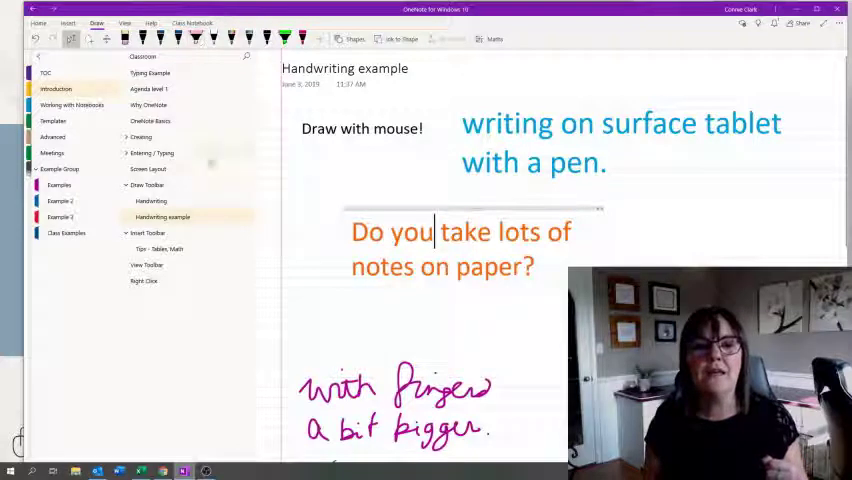
Open the Entering / Typing page after briefly visiting Screen Layout and Handwriting.
{"action": "left_click", "coordinate": [152, 154]}
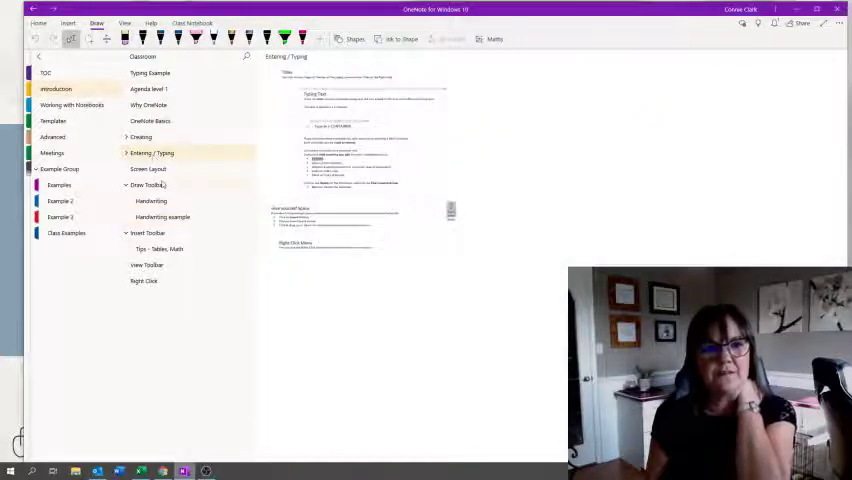
{"action": "left_click", "coordinate": [158, 171]}
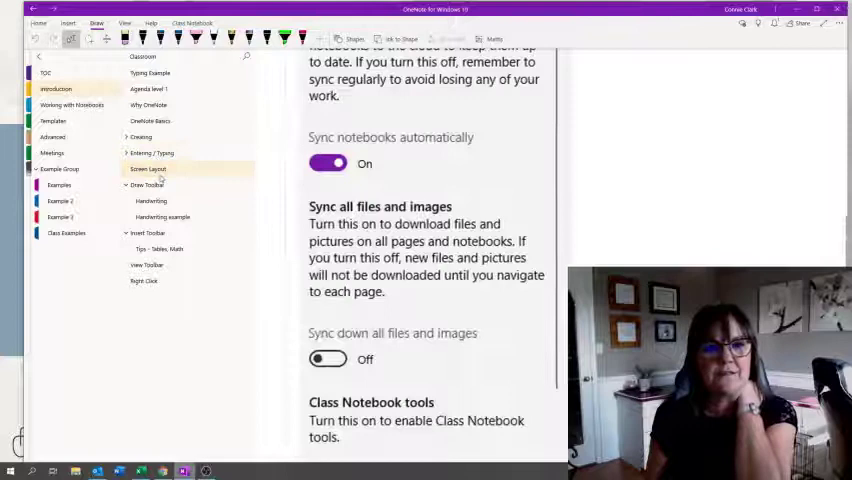
{"action": "left_click", "coordinate": [158, 202]}
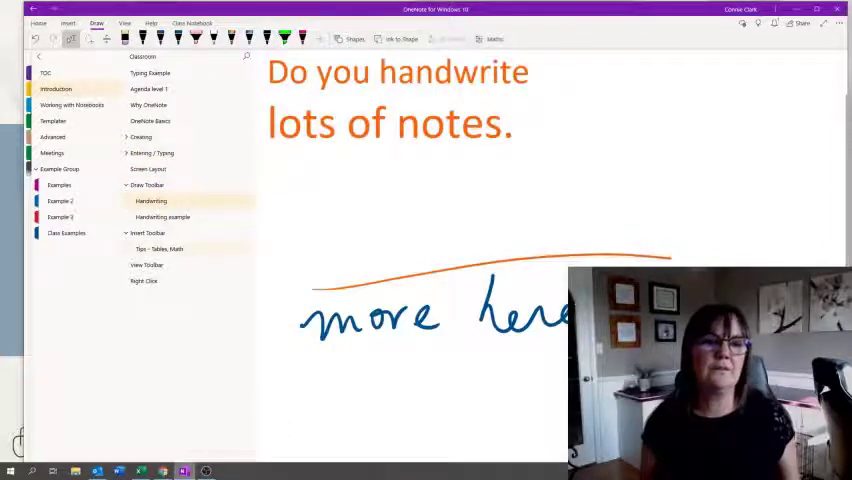
{"action": "left_click", "coordinate": [176, 154]}
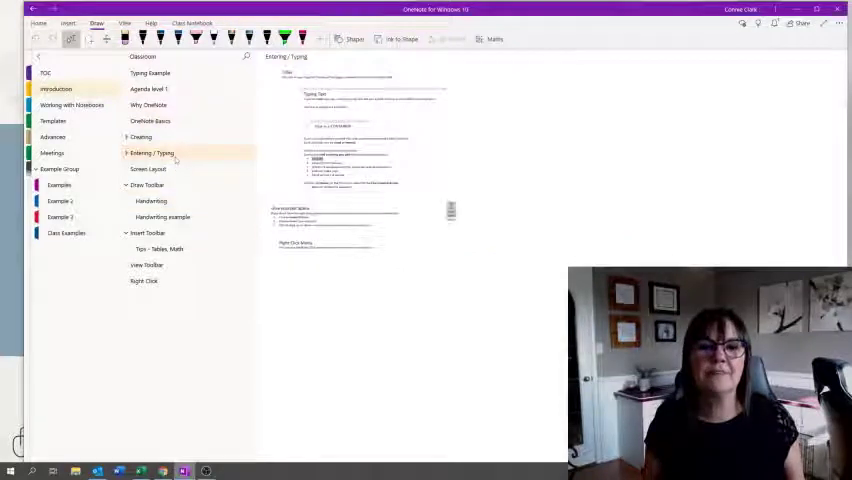
Zoom the page content in two steps from the View tab.
{"action": "left_click", "coordinate": [124, 23]}
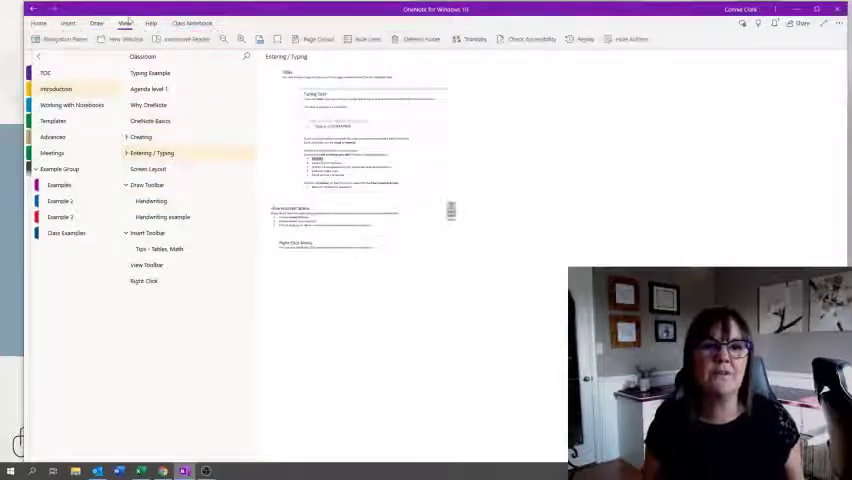
{"action": "left_click", "coordinate": [243, 40]}
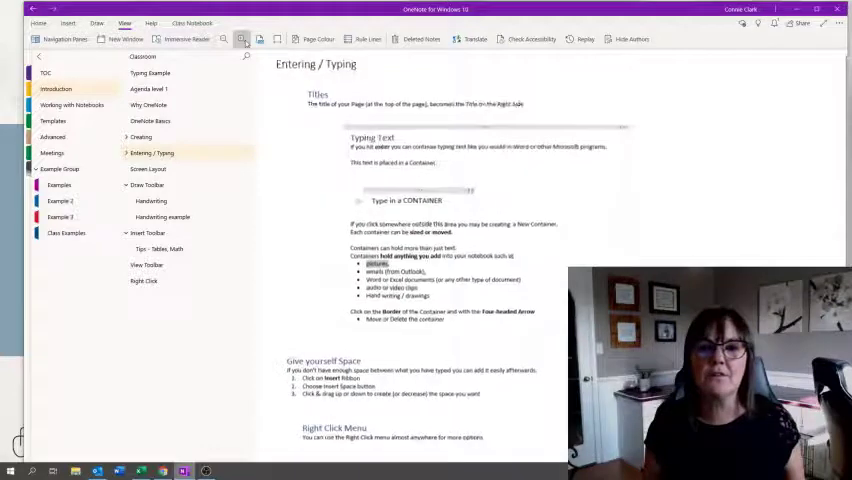
{"action": "left_click", "coordinate": [243, 40]}
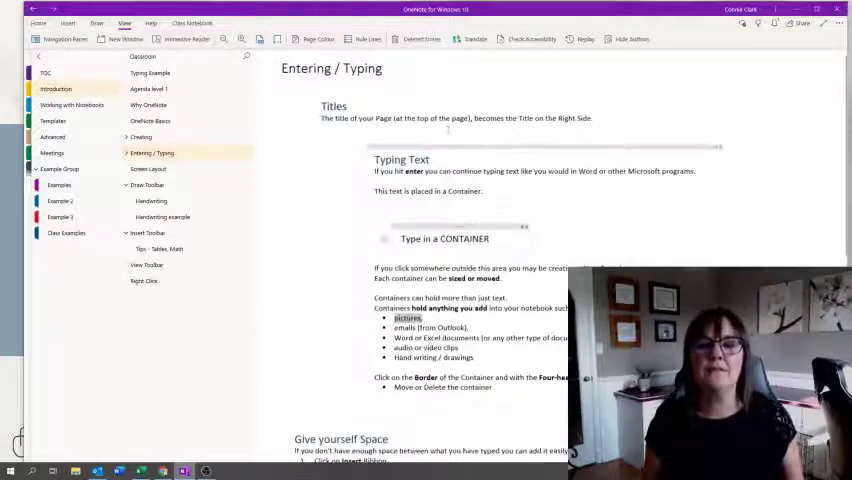
Switch the green highlighter on the Draw tab to aqua.
{"action": "left_click", "coordinate": [96, 23]}
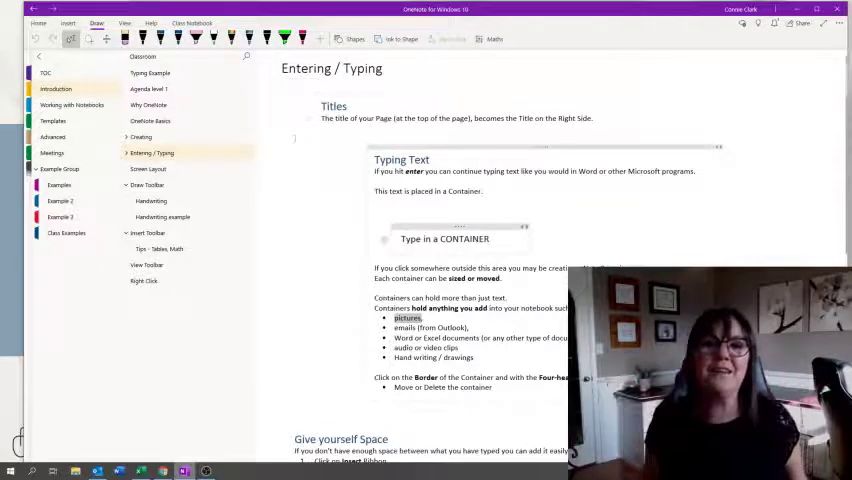
{"action": "left_click", "coordinate": [285, 39]}
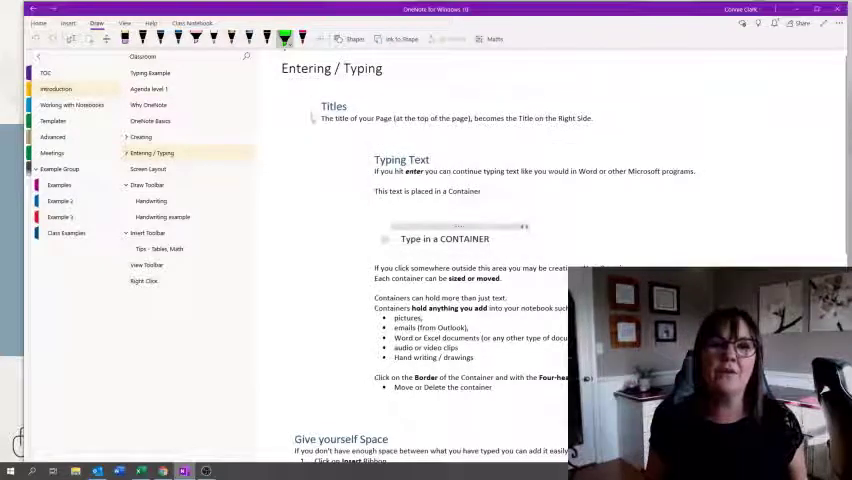
{"action": "left_click", "coordinate": [286, 40]}
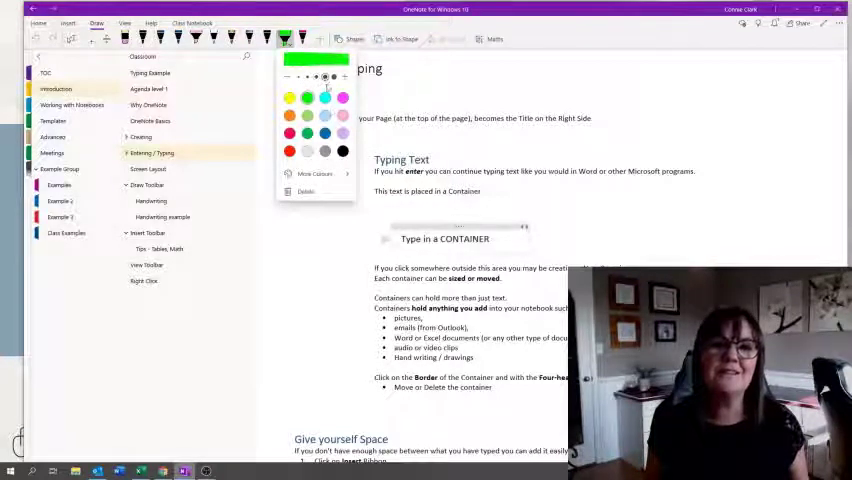
{"action": "left_click", "coordinate": [325, 98]}
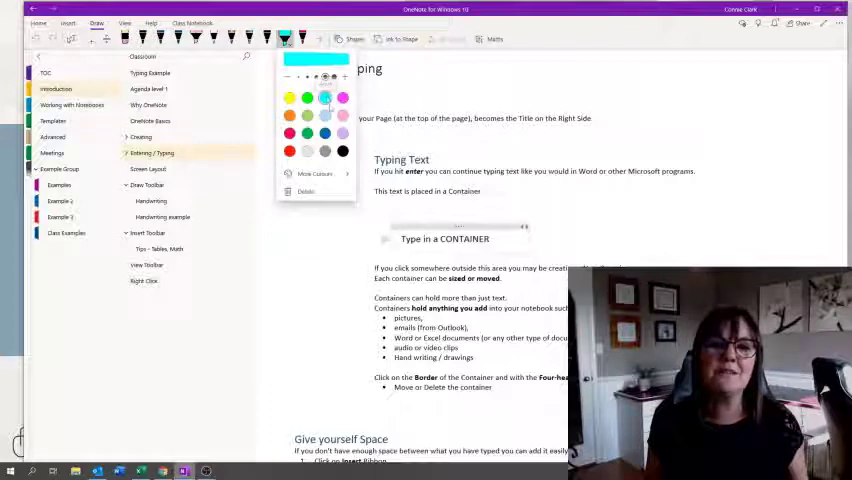
{"action": "left_click", "coordinate": [379, 130]}
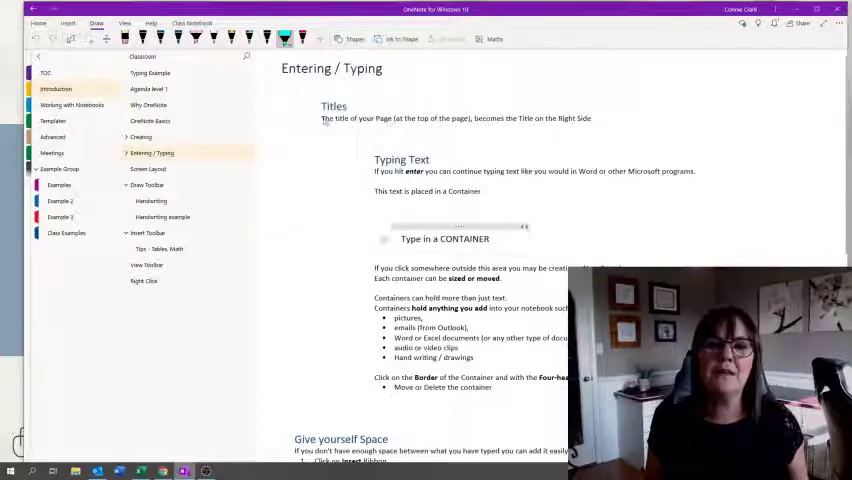
{"action": "left_click_drag", "start_coordinate": [322, 118], "coordinate": [591, 120]}
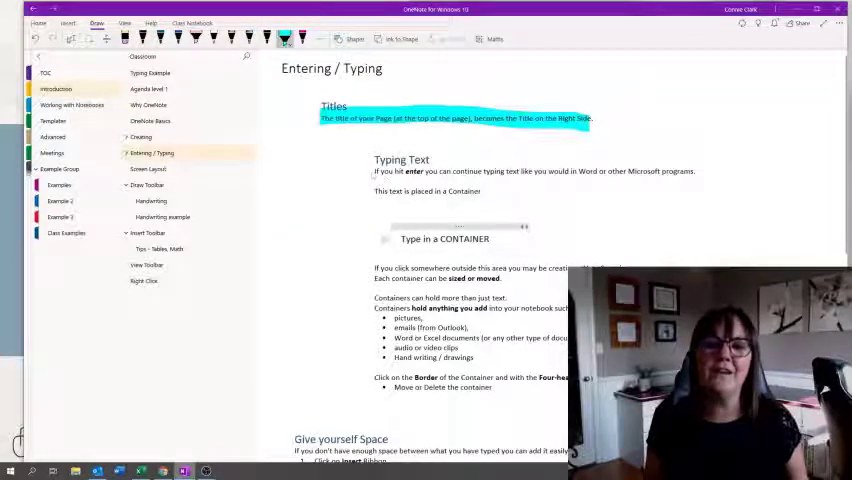
{"action": "left_click_drag", "start_coordinate": [375, 171], "coordinate": [697, 171]}
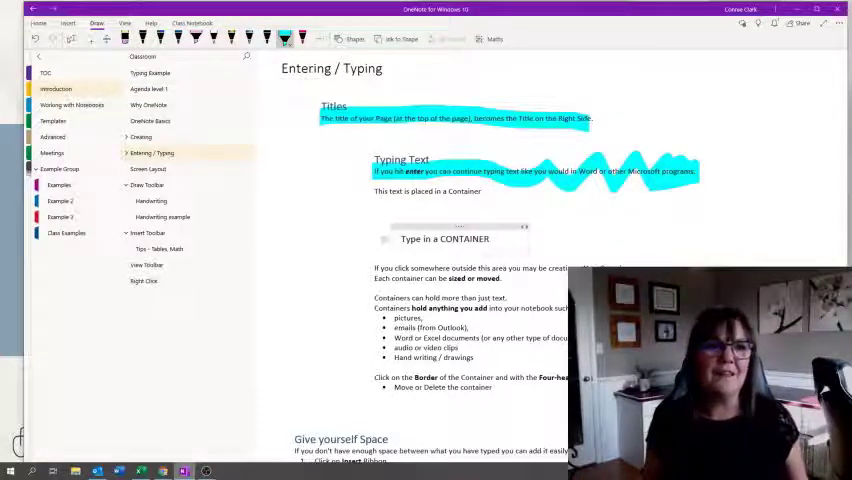
{"action": "left_click", "coordinate": [36, 38]}
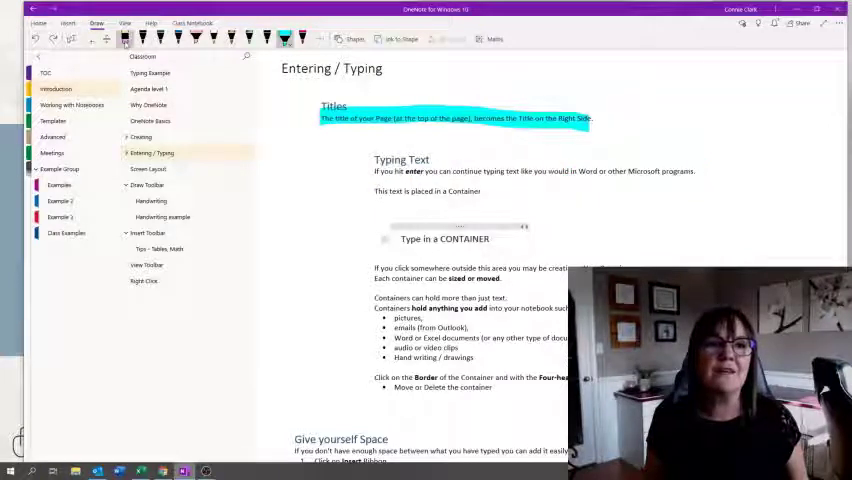
{"action": "left_click", "coordinate": [336, 119]}
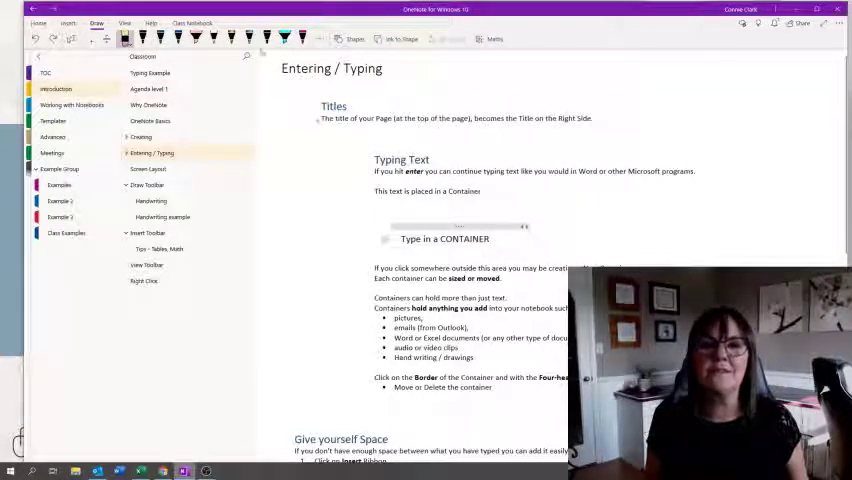
Highlight the 'If you hit enter…' line in aqua and undo two stray periods.
{"action": "left_click_drag", "start_coordinate": [370, 173], "coordinate": [709, 172]}
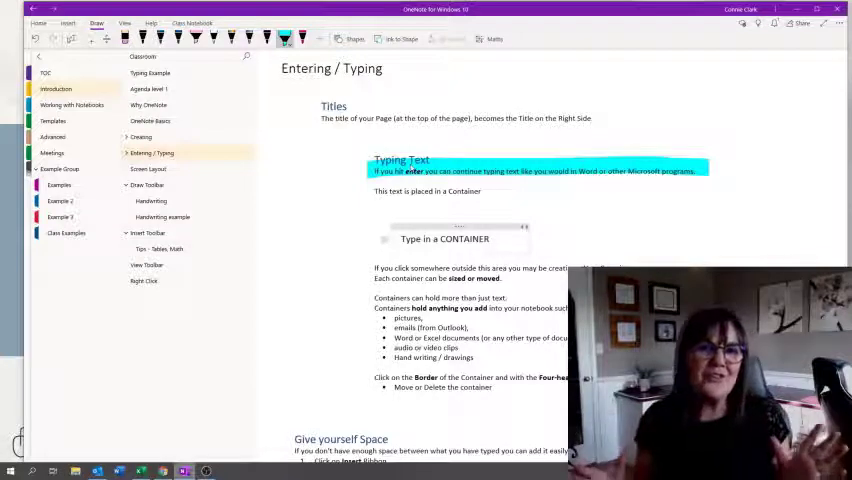
{"action": "type", "text": "."}
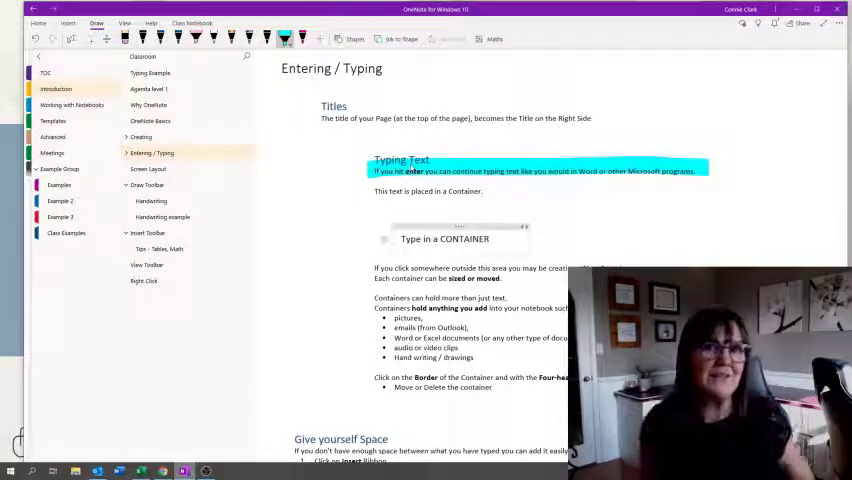
{"action": "key", "text": "ctrl+z"}
{"action": "key", "text": "ctrl+z"}
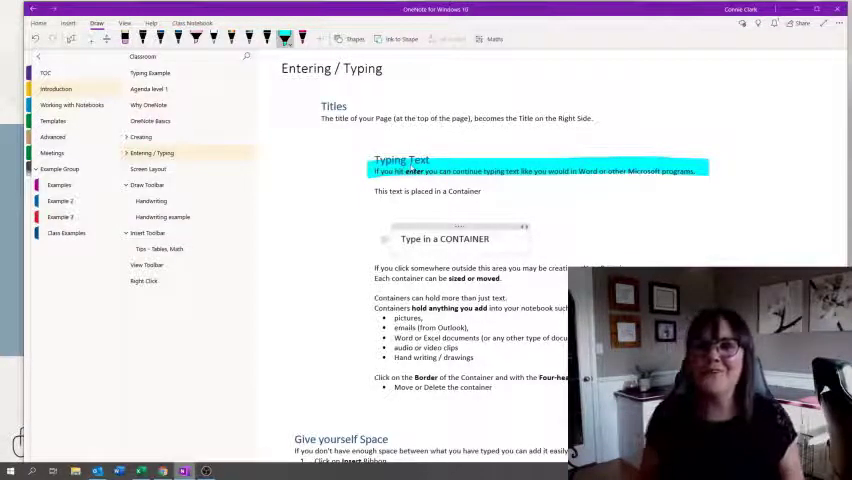
{"action": "key", "text": "ctrl+z"}
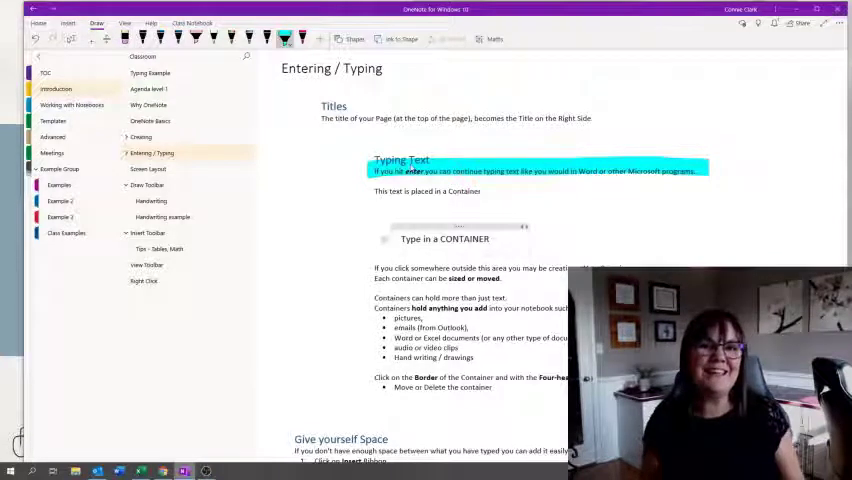